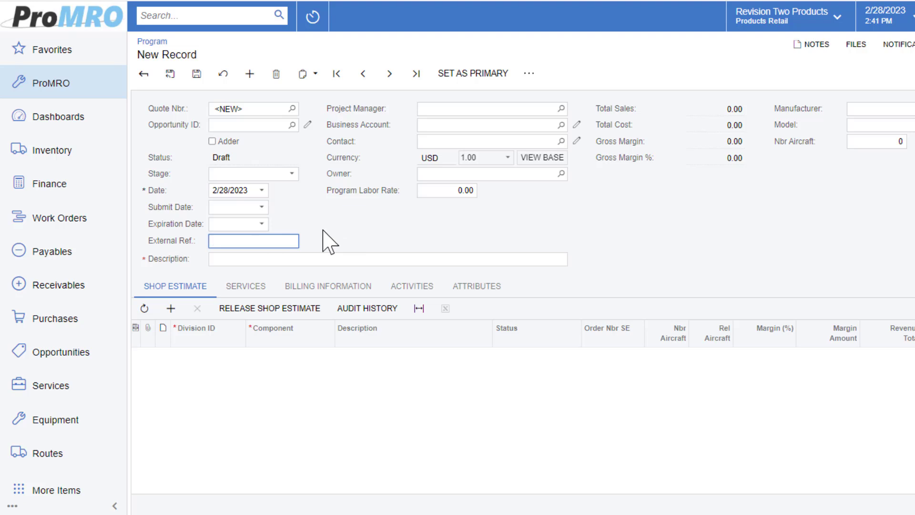
# Enter CO7865 as the new quote's external reference and 4510-11LG-00 COFFEE MAKER MOD CAMPAIGN as its description
pyautogui.write('CO7865')
pyautogui.press('Tab')
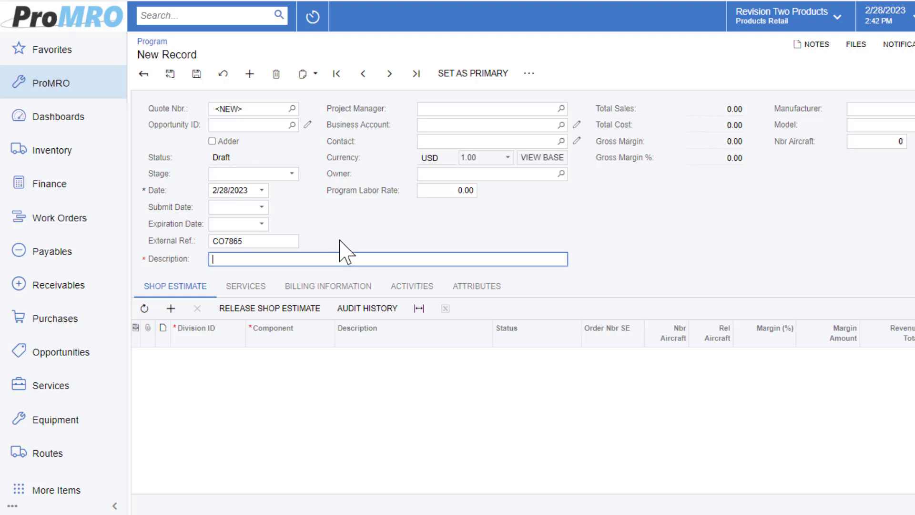
pyautogui.write('4510-11LG-00 COFFEE MAKER MOD CAMPAIGN')
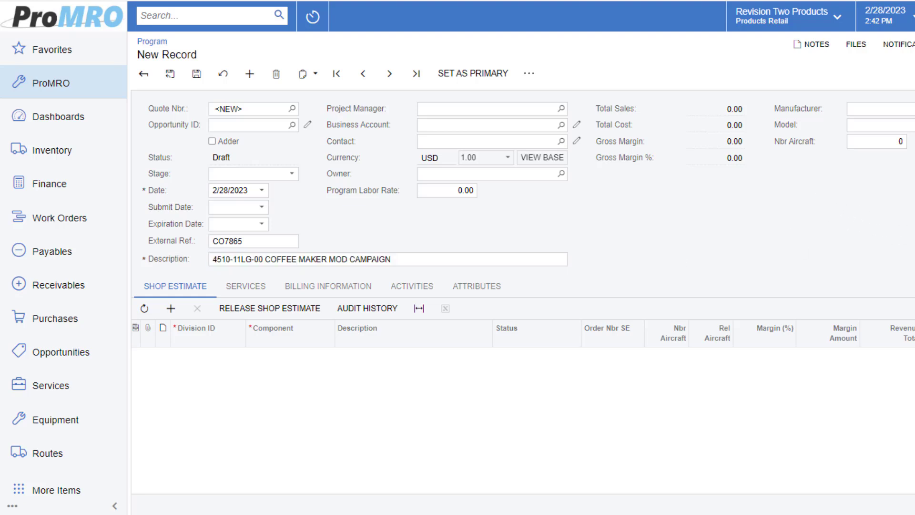
# Set the quote's manufacturer to Iacobucci HF
pyautogui.click(912, 105)
pyautogui.write('IAC')
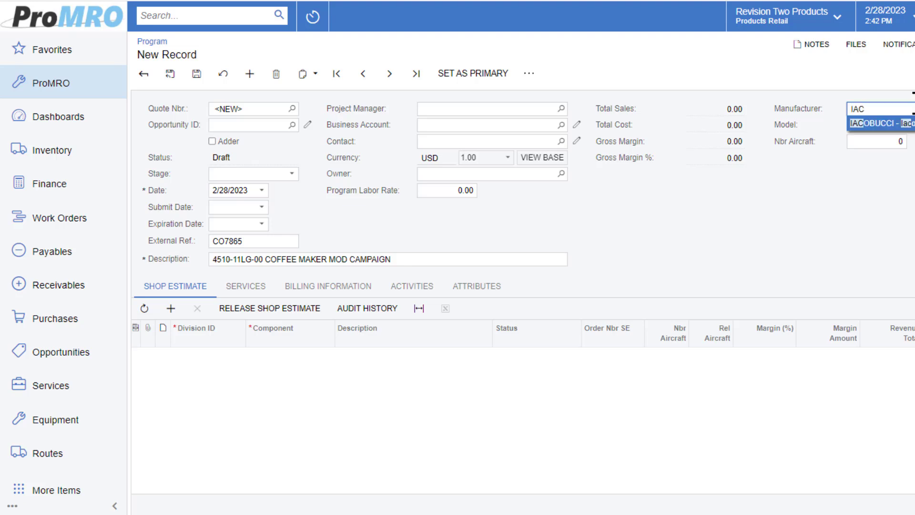
pyautogui.click(905, 123)
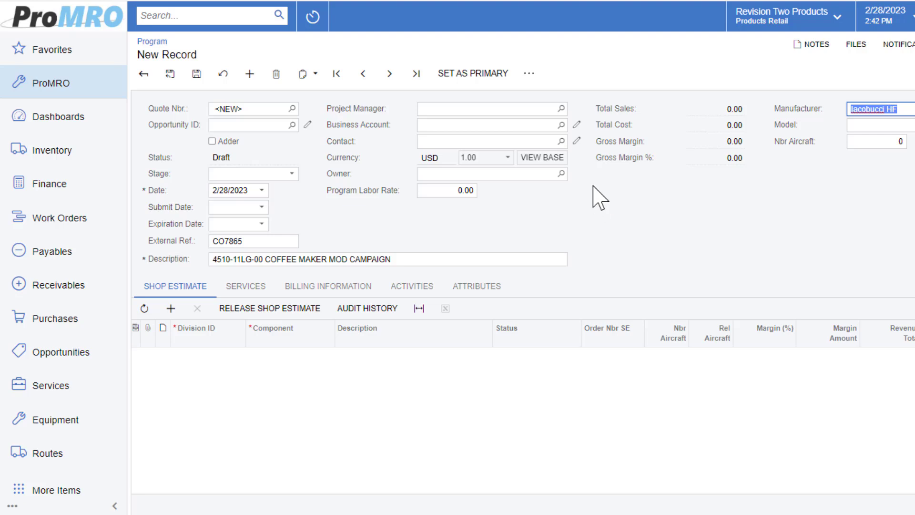
# Assign the ADAMS AIR business account to the quote and save the record
pyautogui.click(458, 125)
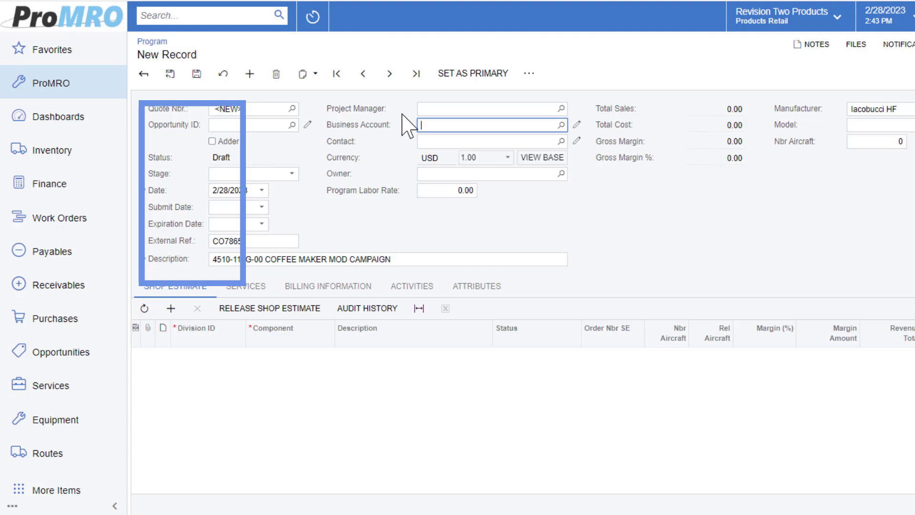
pyautogui.write('AD')
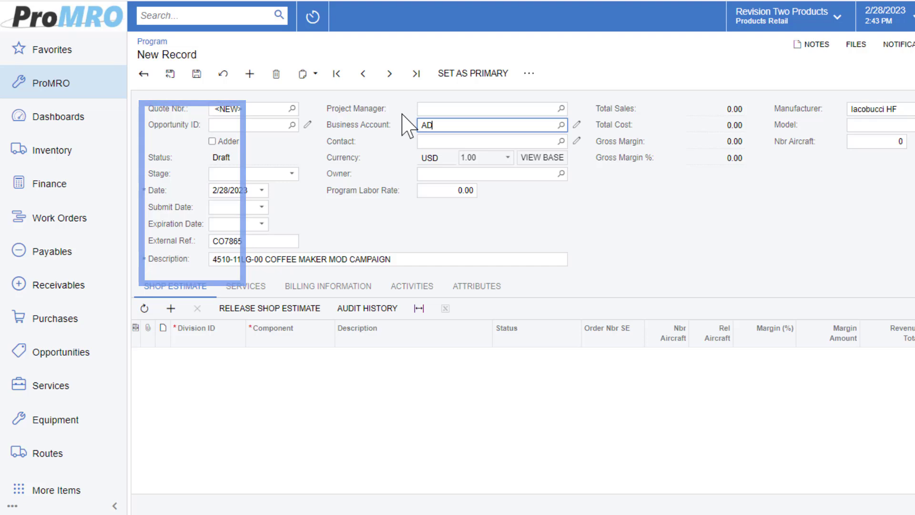
pyautogui.click(513, 139)
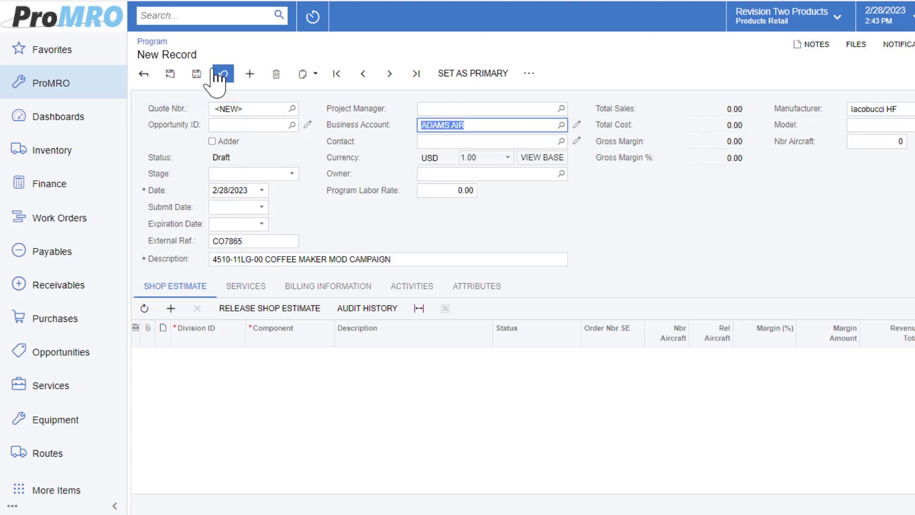
pyautogui.click(197, 74)
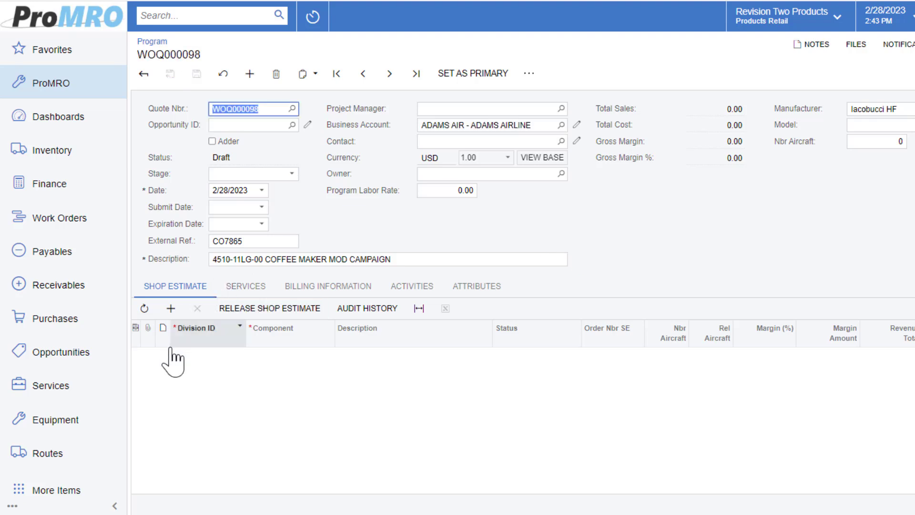
# Add a shop estimate line for division GALLEY, component REPAIR, with the quote's description and 10 aircraft, and save the quote
pyautogui.click(229, 359)
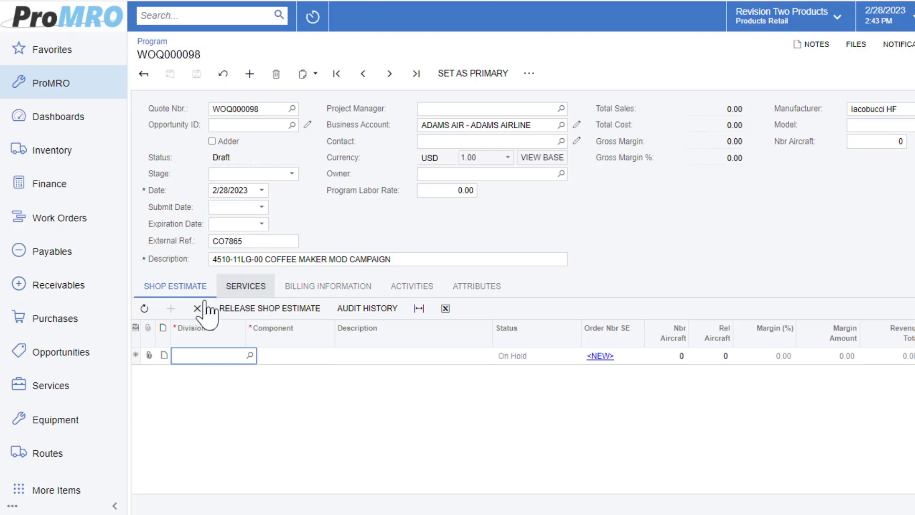
pyautogui.click(250, 354)
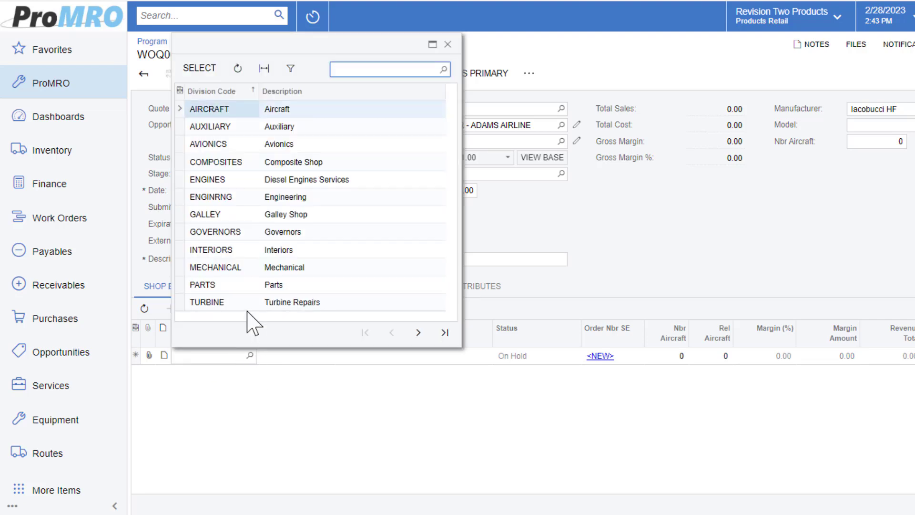
pyautogui.doubleClick(220, 214)
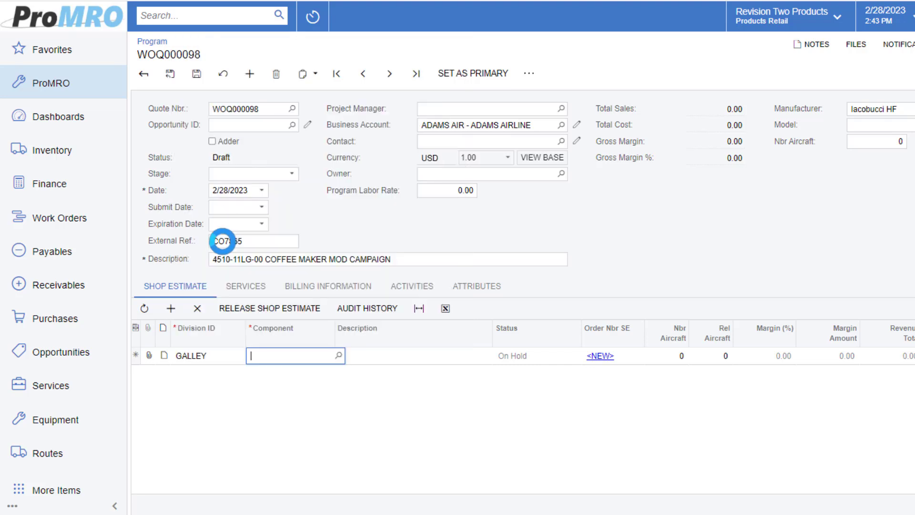
pyautogui.click(339, 355)
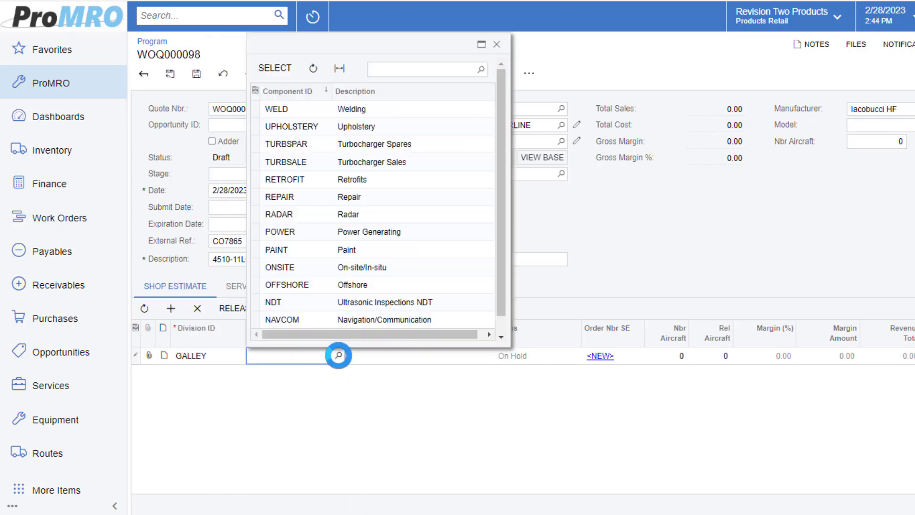
pyautogui.doubleClick(281, 196)
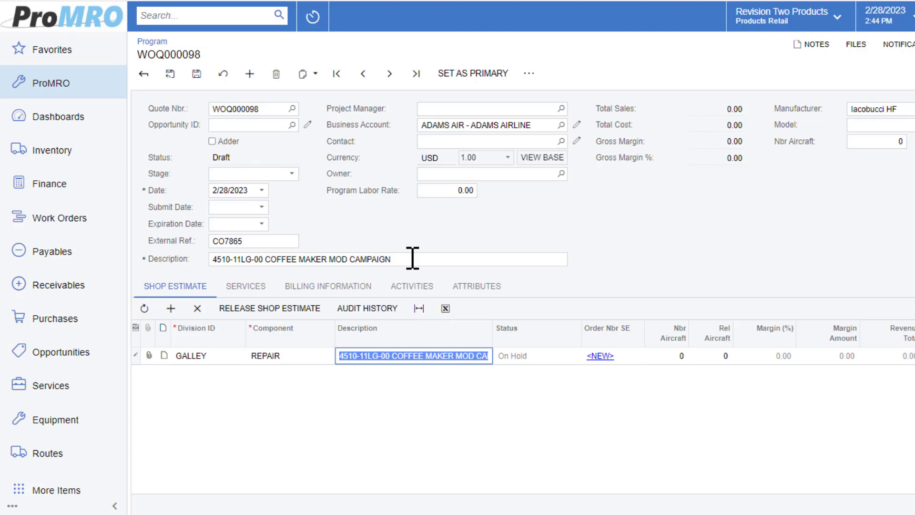
pyautogui.press('Tab')
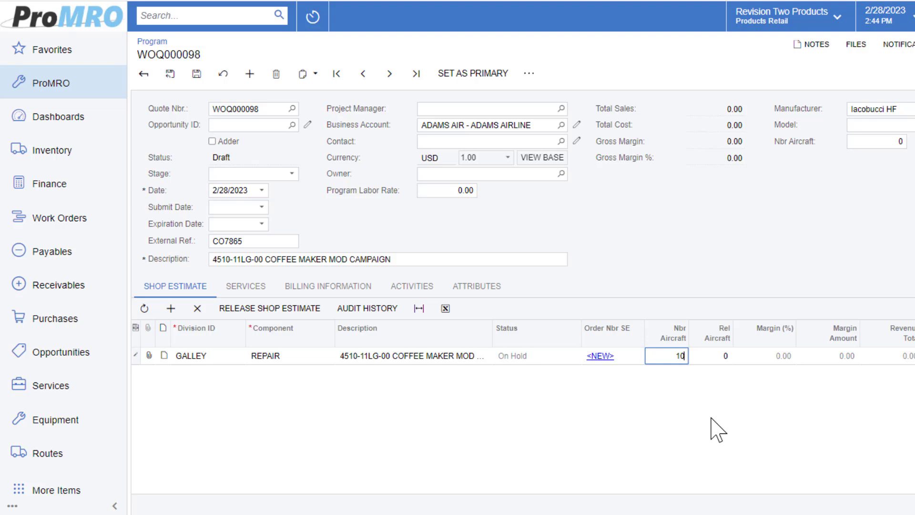
pyautogui.click(677, 371)
pyautogui.click(197, 74)
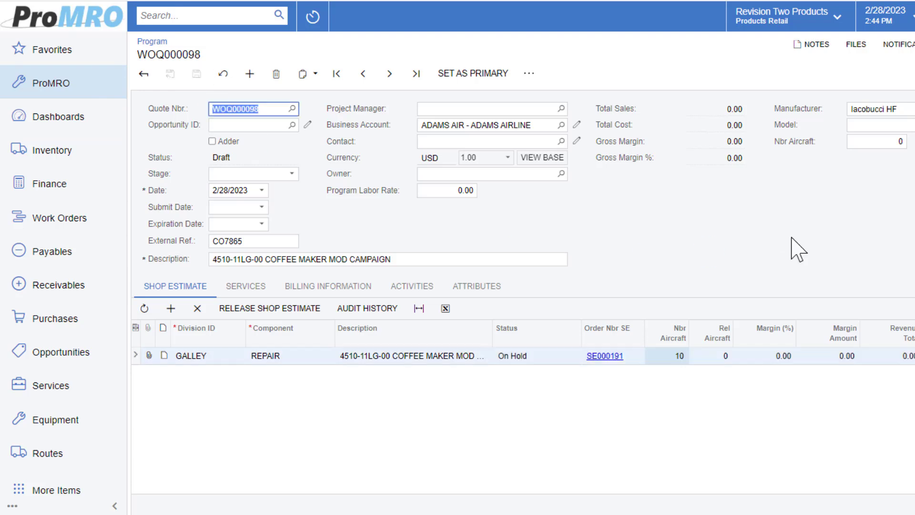
# Enter the default account in the quote's billing information
pyautogui.click(353, 288)
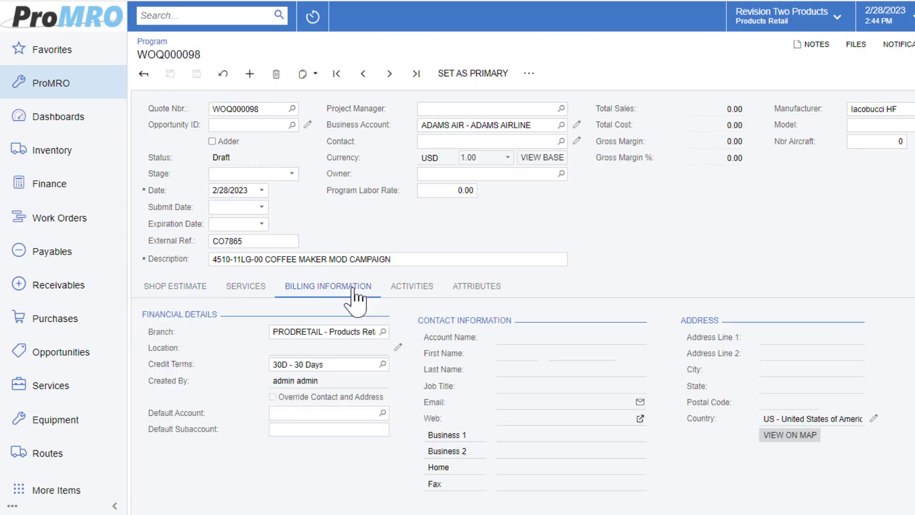
pyautogui.click(319, 413)
pyautogui.write('40000')
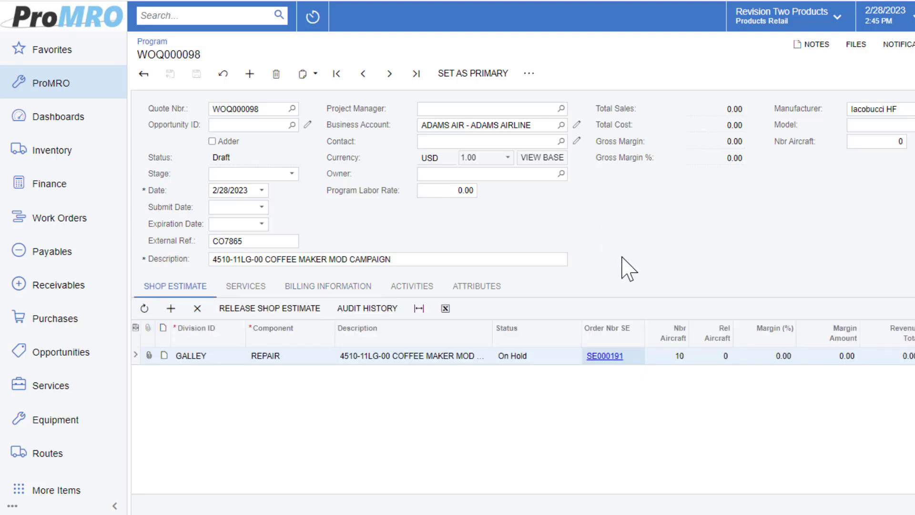
# Open the GALLEY line's shop estimate and add the 4510 STD REPAIR task card package to it
pyautogui.click(614, 364)
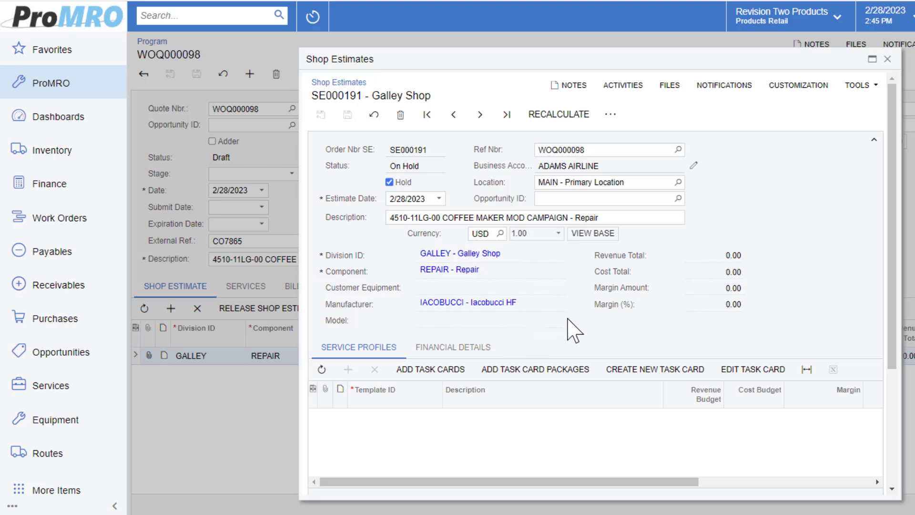
pyautogui.click(548, 372)
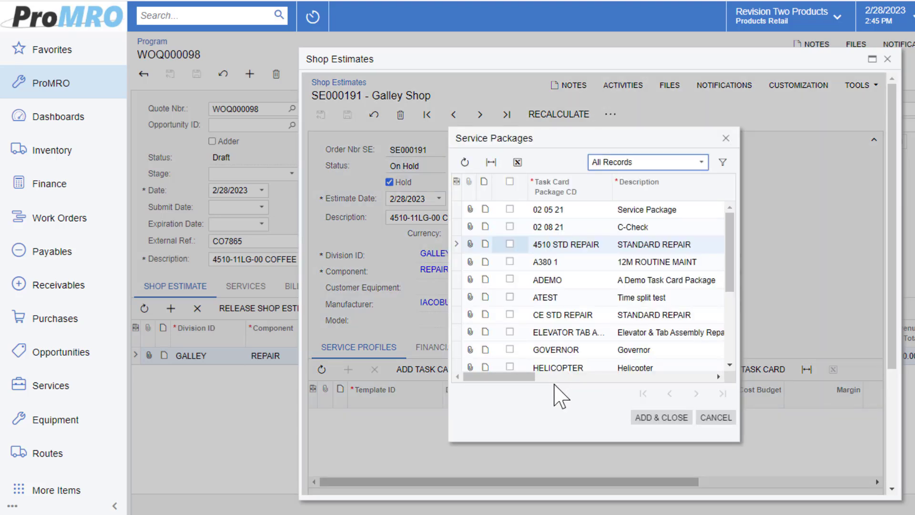
pyautogui.click(510, 244)
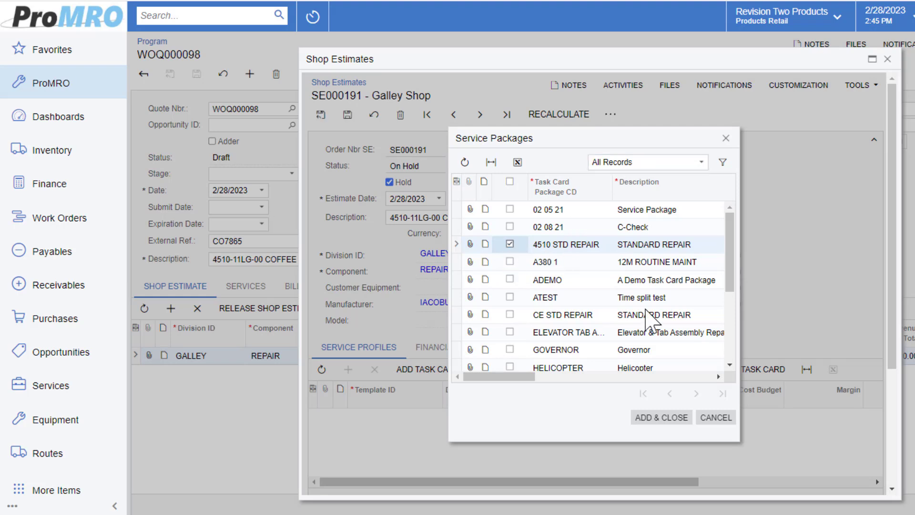
pyautogui.click(676, 419)
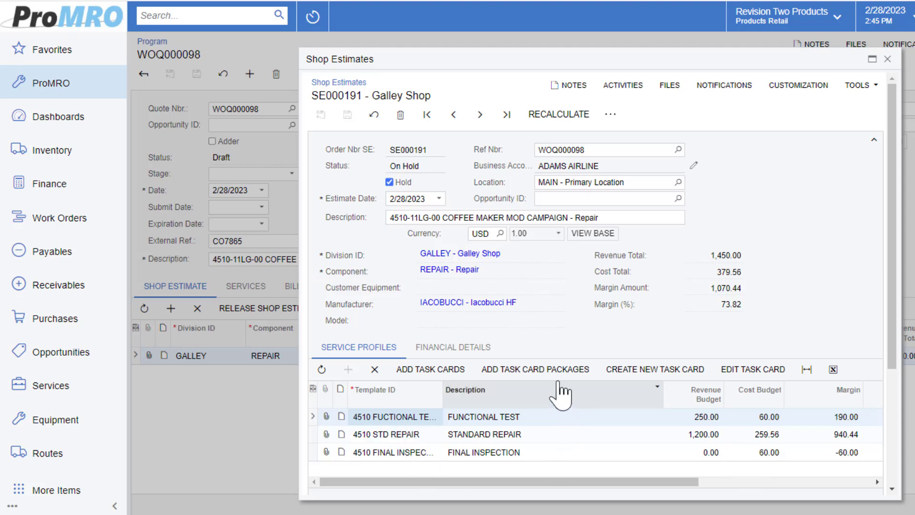
# Take the shop estimate off hold and recalculate it
pyautogui.click(390, 182)
pyautogui.click(562, 114)
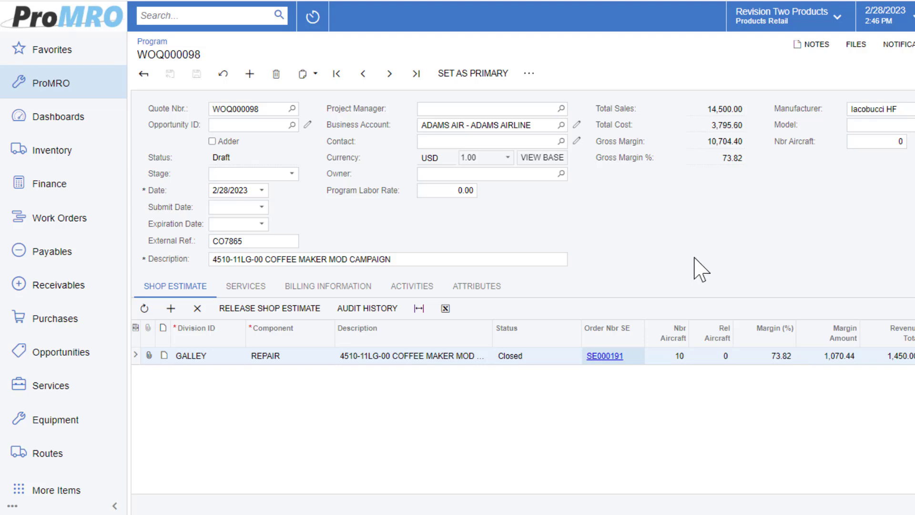
# Select the FUNCTIONAL TEST, STANDARD REPAIR and FINAL INSPECTION services on the quote and accept all services
pyautogui.click(265, 288)
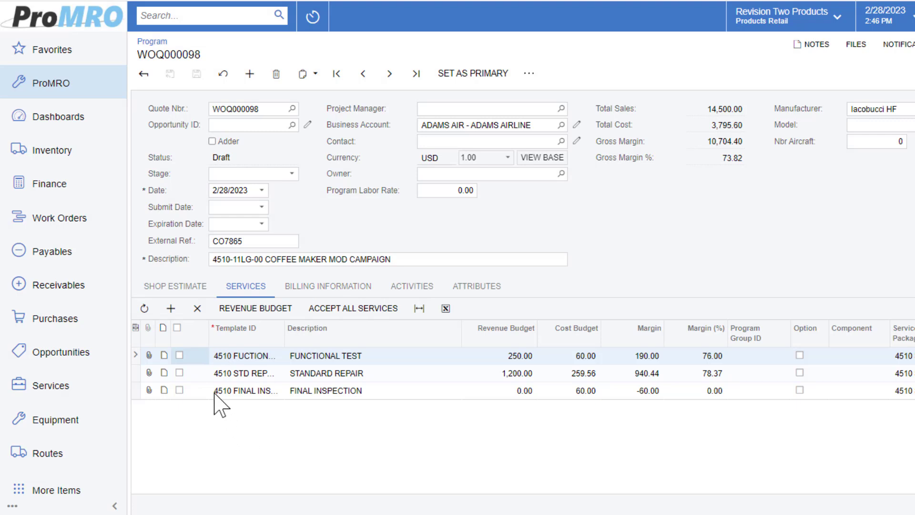
pyautogui.click(179, 355)
pyautogui.click(179, 372)
pyautogui.click(180, 390)
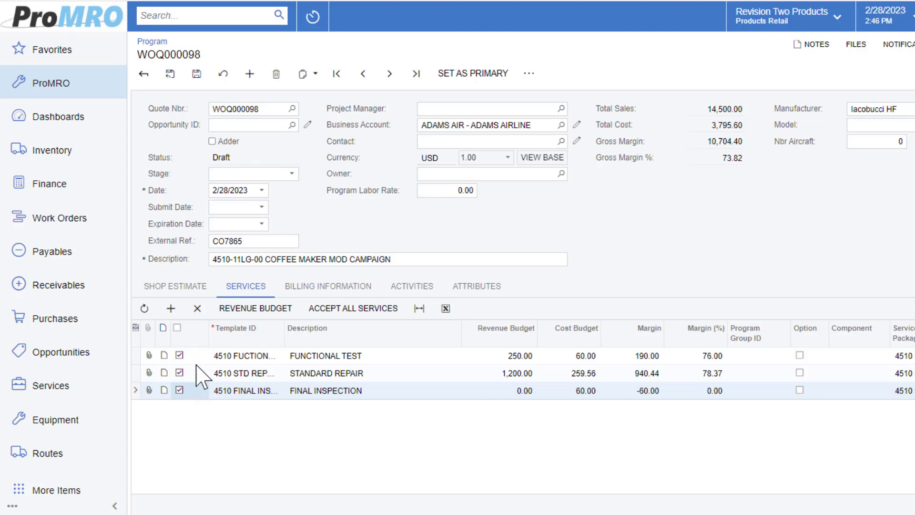
pyautogui.click(375, 315)
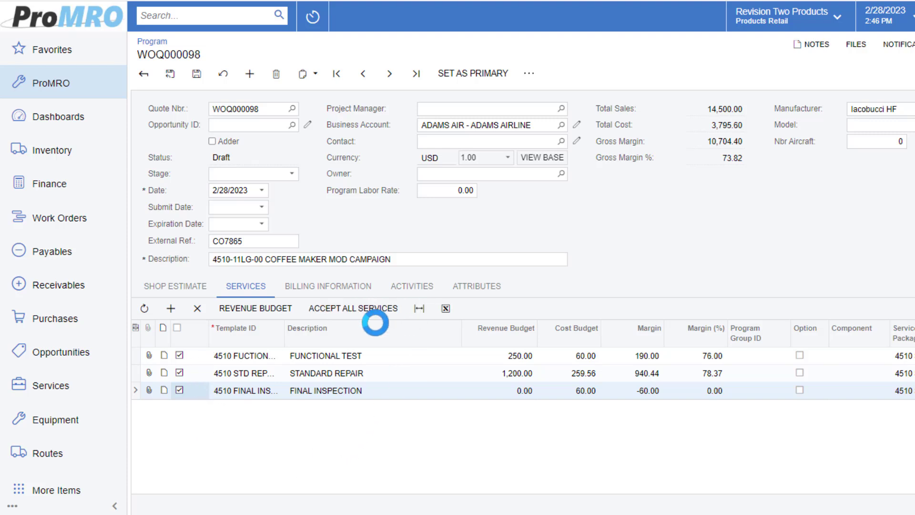
# Release the shop estimate to a work order with serial number 846545, customer equipment 4510 11LG 00 and aircraft reference 1
pyautogui.click(182, 286)
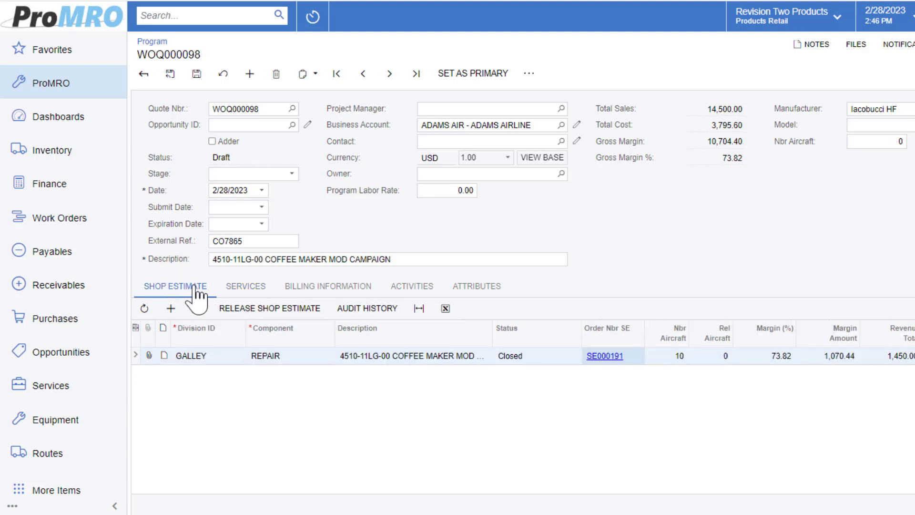
pyautogui.click(254, 309)
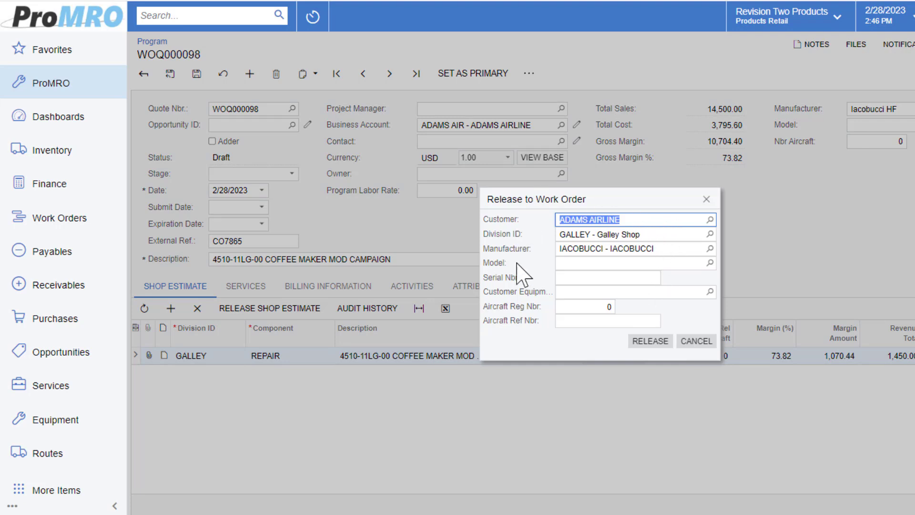
pyautogui.click(562, 276)
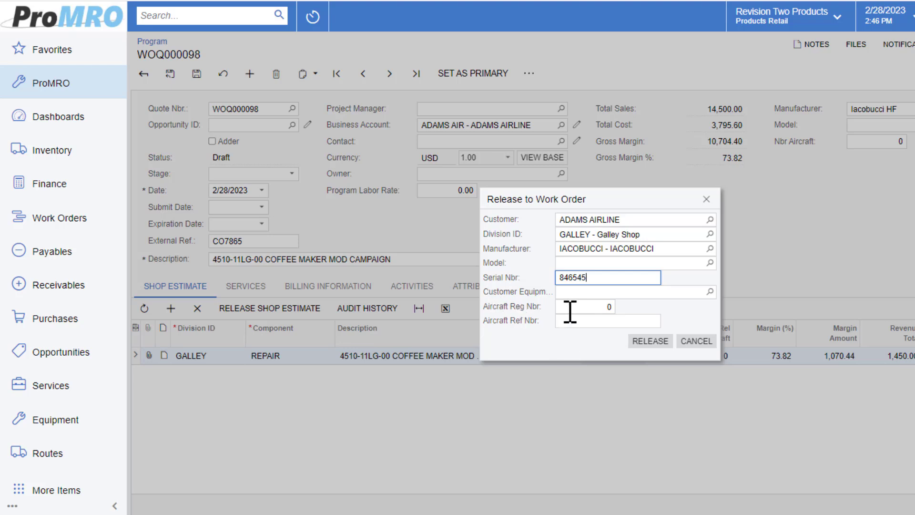
pyautogui.click(709, 292)
pyautogui.doubleClick(612, 180)
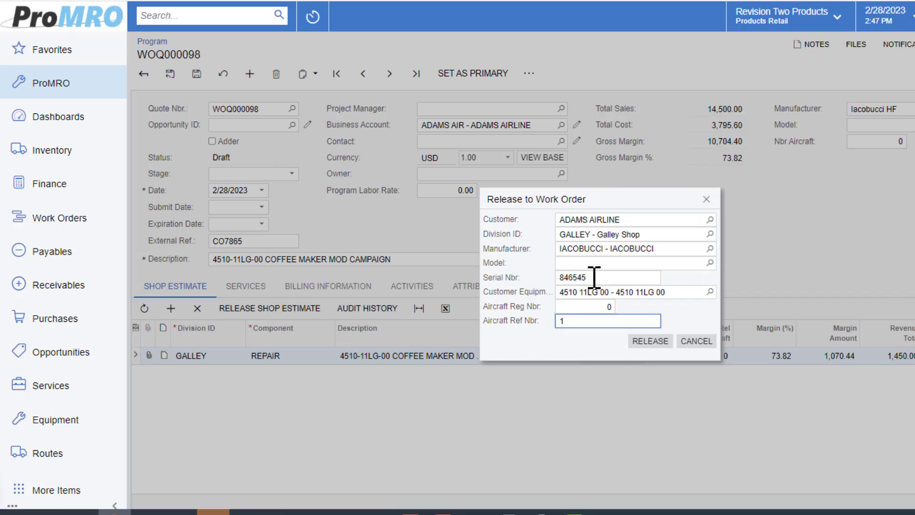
pyautogui.click(643, 341)
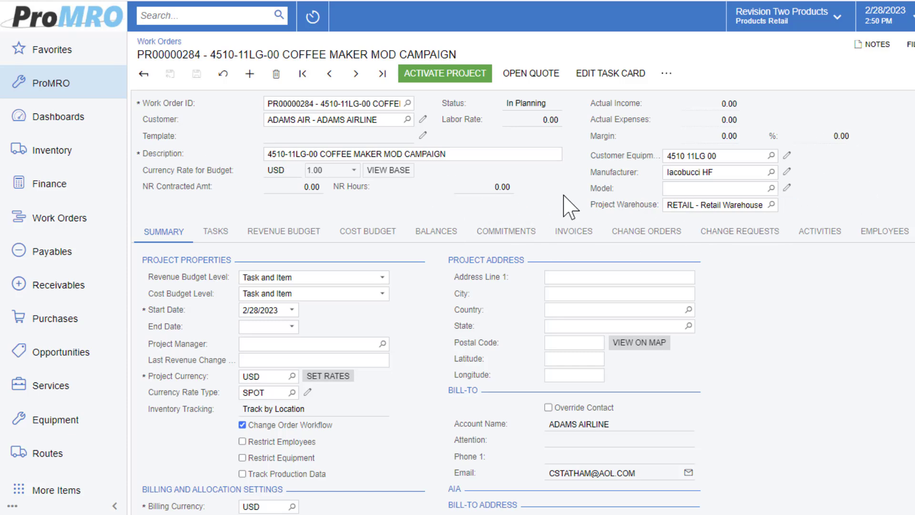
# Review the new work order's project properties, billing settings, bill-to details and quote reference, and open its task list
pyautogui.scroll(-2, 532, 293)
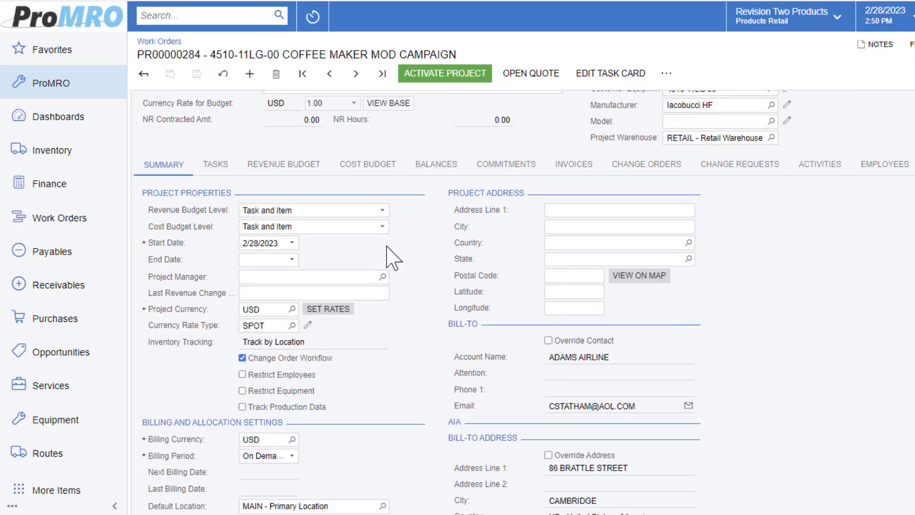
pyautogui.scroll(-3, 531, 293)
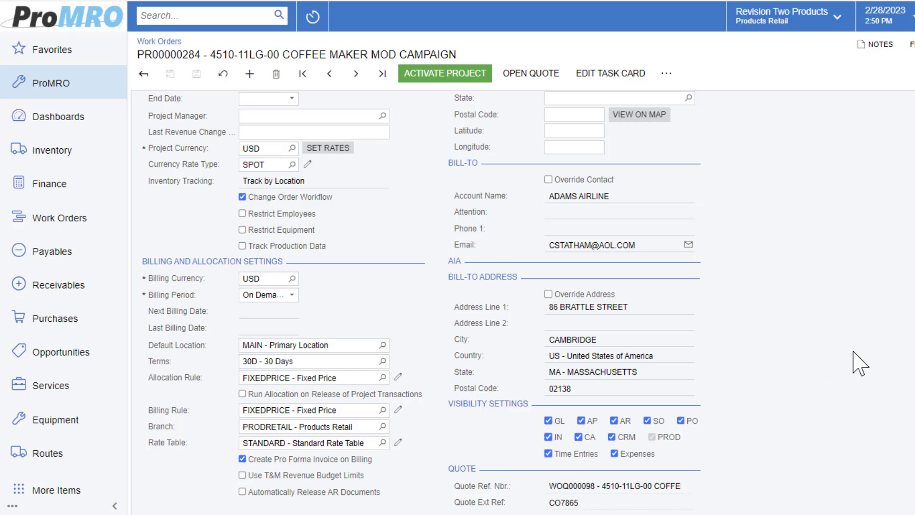
pyautogui.scroll(1, 849, 344)
pyautogui.scroll(5, 810, 310)
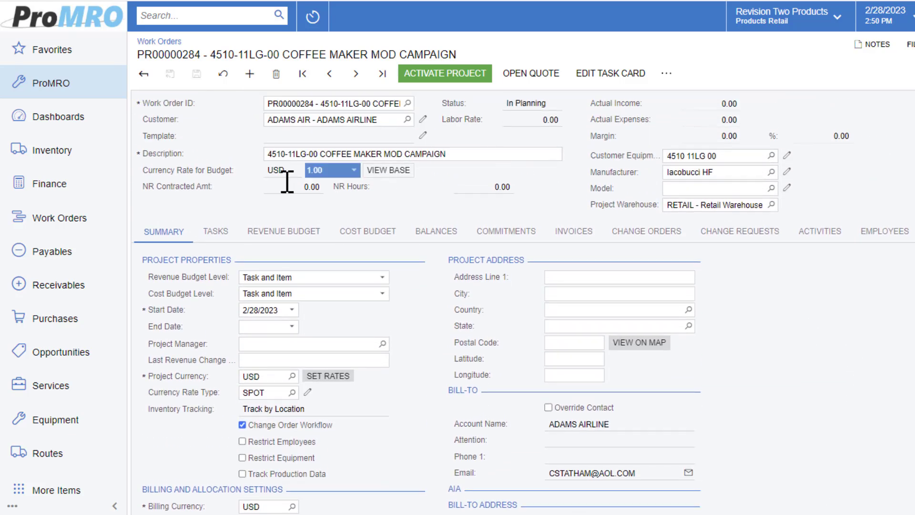
pyautogui.click(215, 232)
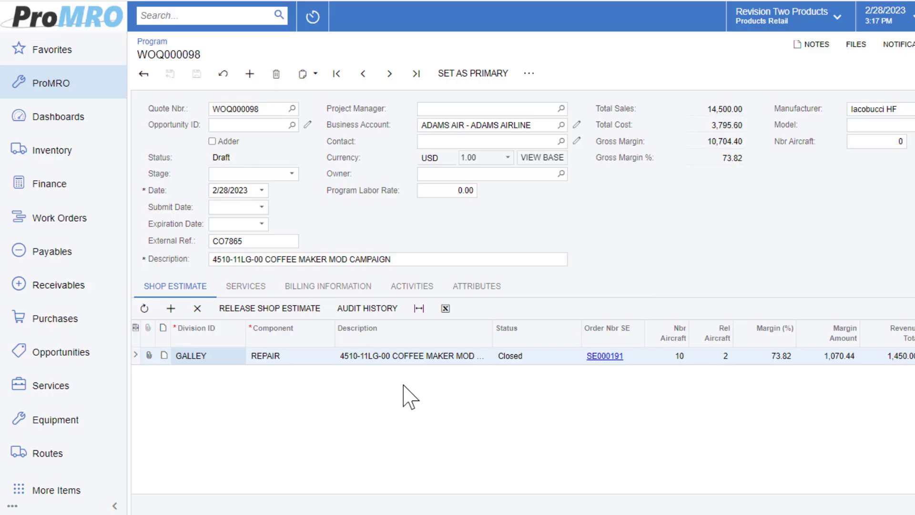
# Set the number of aircraft on the GALLEY REPAIR shop estimate line to 2 and save the quote
pyautogui.click(672, 362)
pyautogui.click(672, 361)
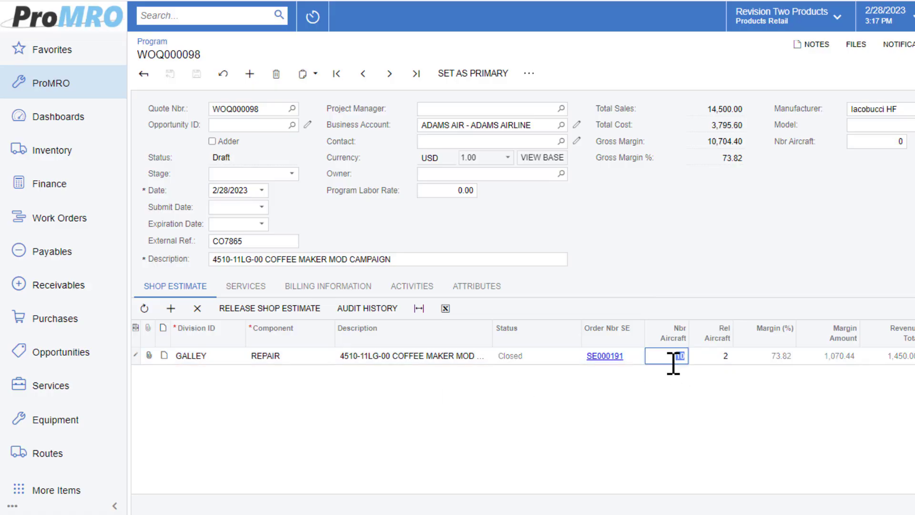
pyautogui.write('2')
pyautogui.click(650, 196)
pyautogui.click(196, 73)
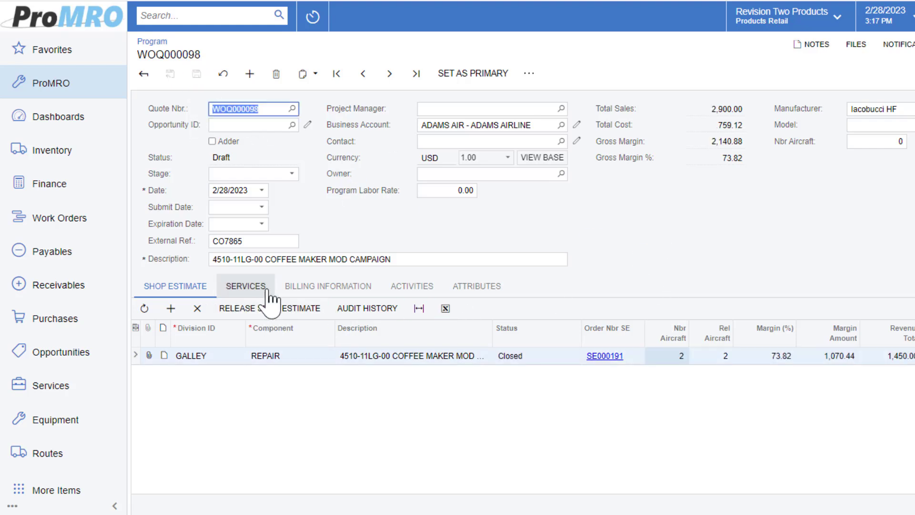
# Try to release the GALLEY REPAIR shop estimate to another work order
pyautogui.click(245, 286)
pyautogui.click(177, 288)
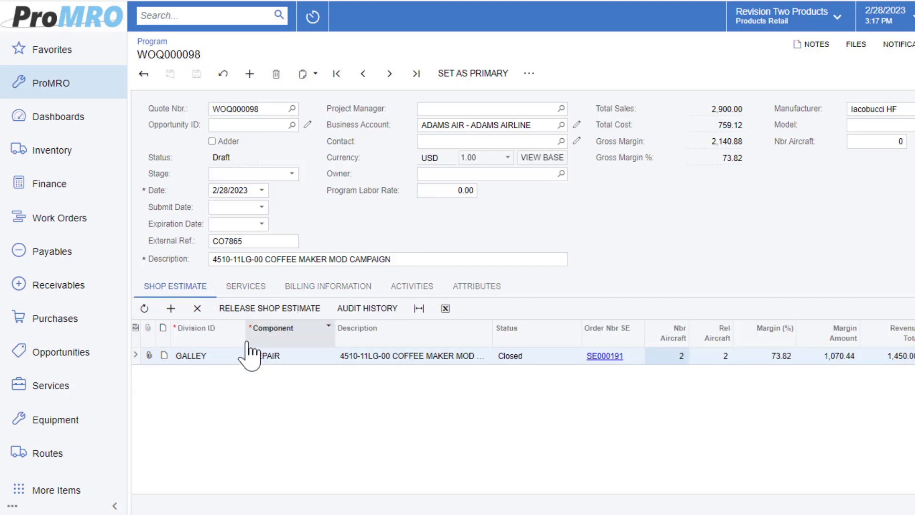
pyautogui.click(246, 309)
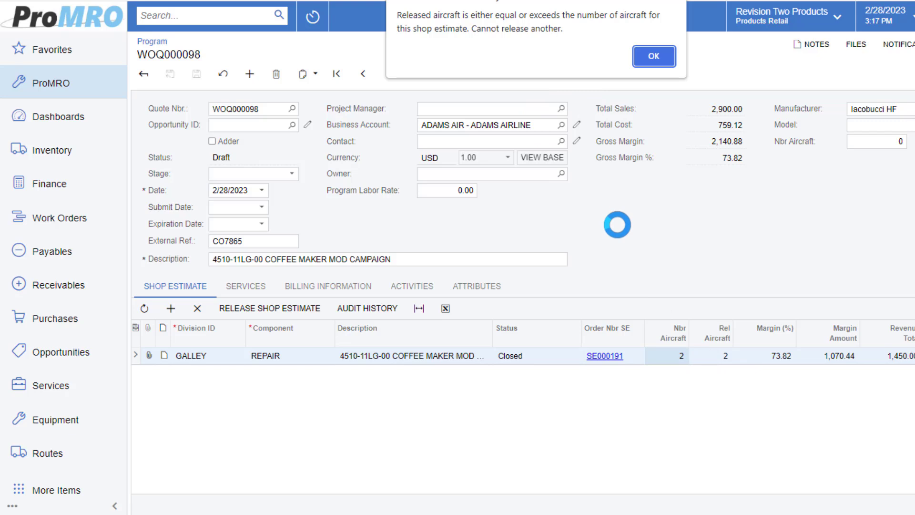
pyautogui.click(657, 56)
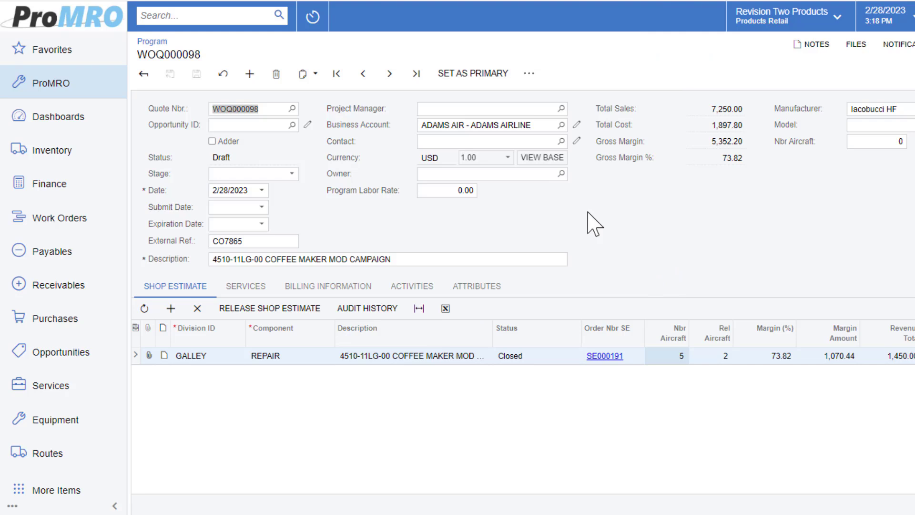
# Review the shop estimate's audit history of released work orders and close it
pyautogui.click(367, 308)
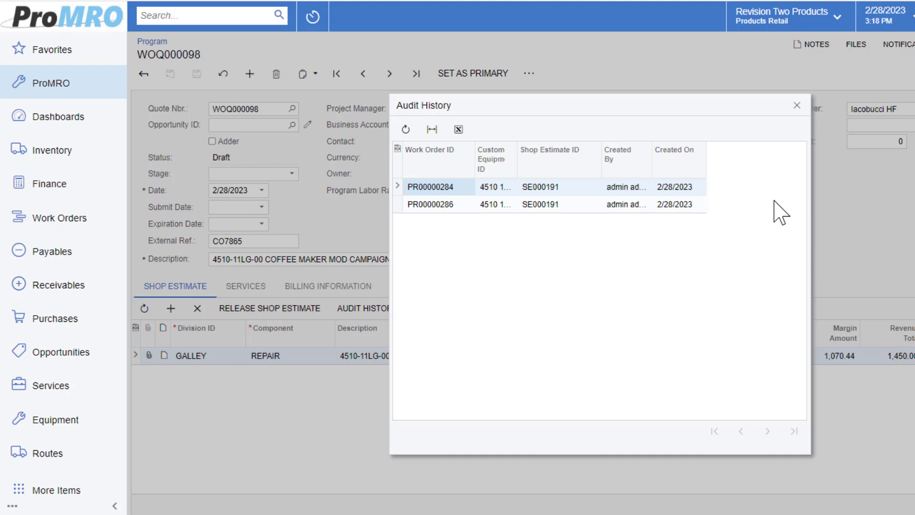
pyautogui.click(796, 105)
pyautogui.click(381, 310)
pyautogui.click(796, 105)
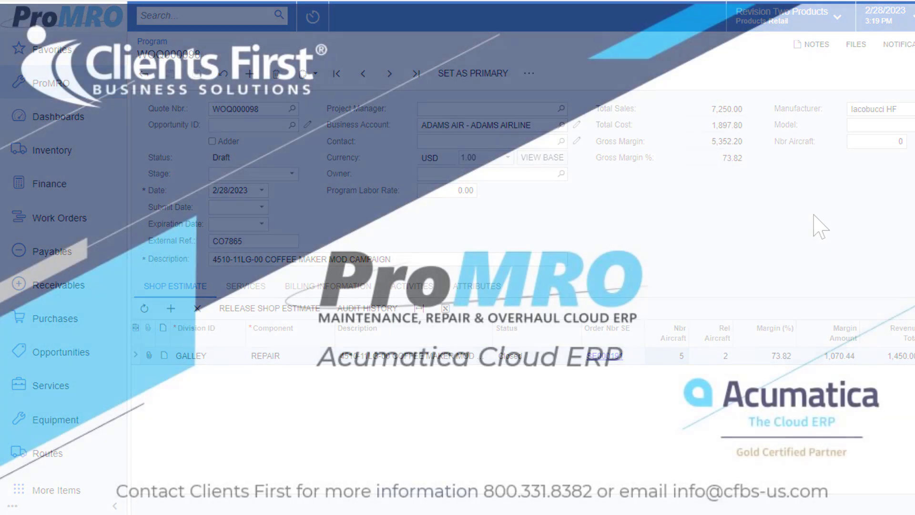